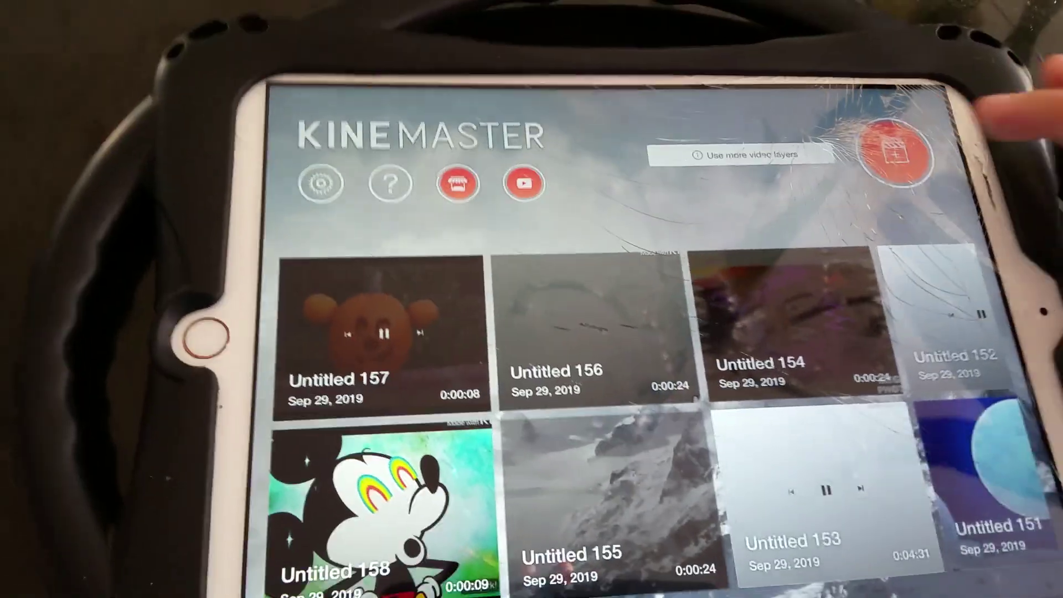
# Create a new project with a chosen aspect ratio and show the media albums
pyautogui.click(894, 154)
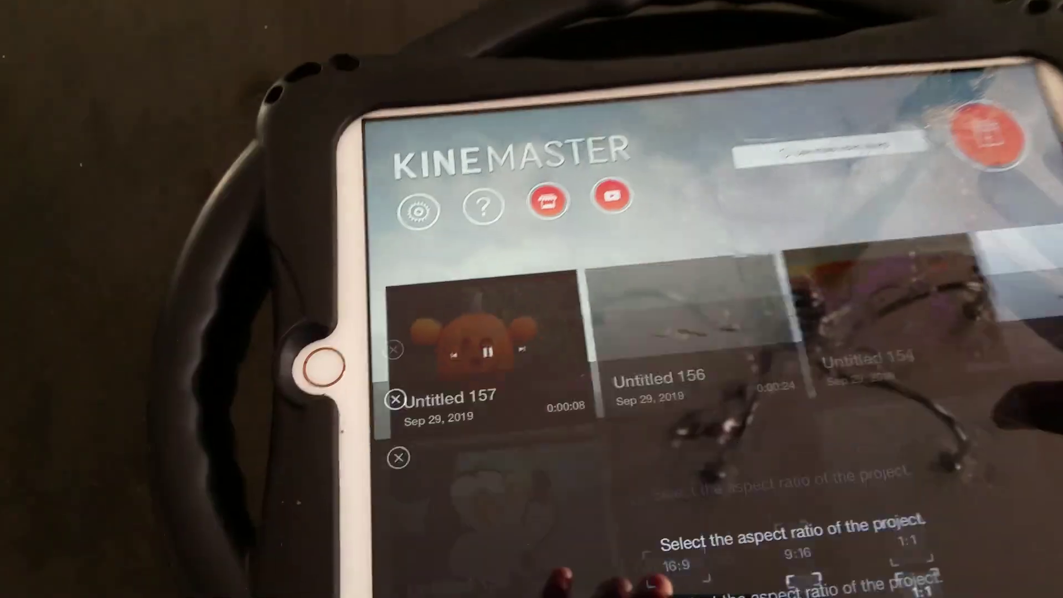
pyautogui.click(614, 369)
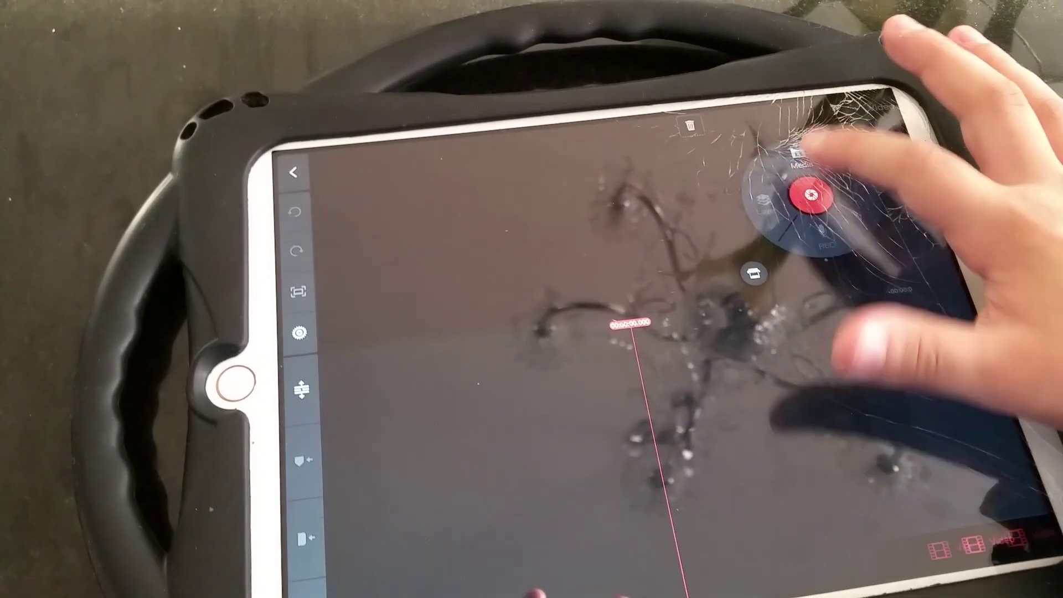
pyautogui.click(796, 159)
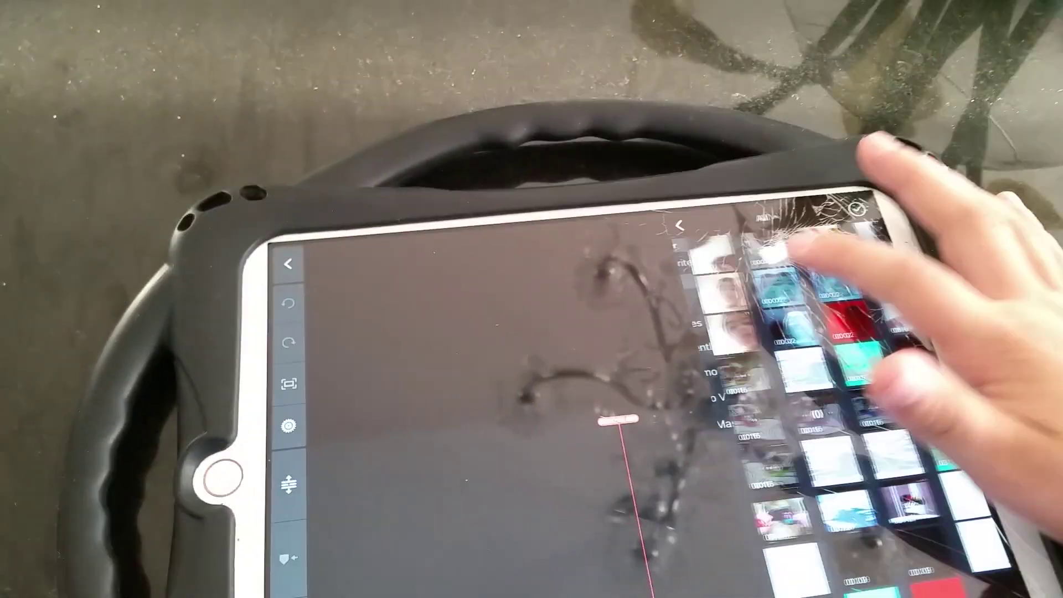
# Add a cartoon drawing clip from the All album to the timeline
pyautogui.click(810, 249)
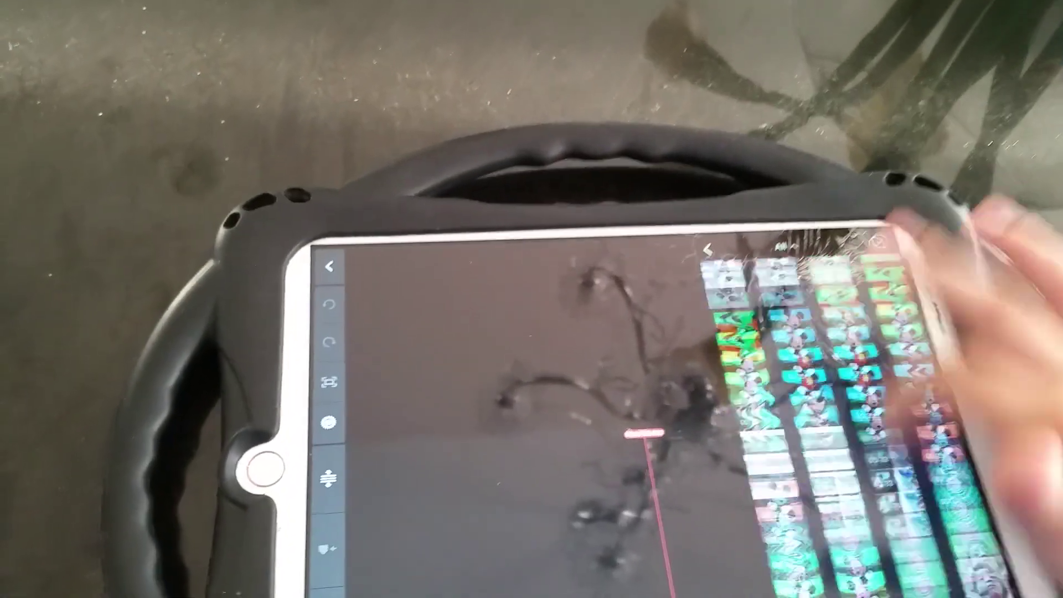
pyautogui.scroll(-5, 830, 432)
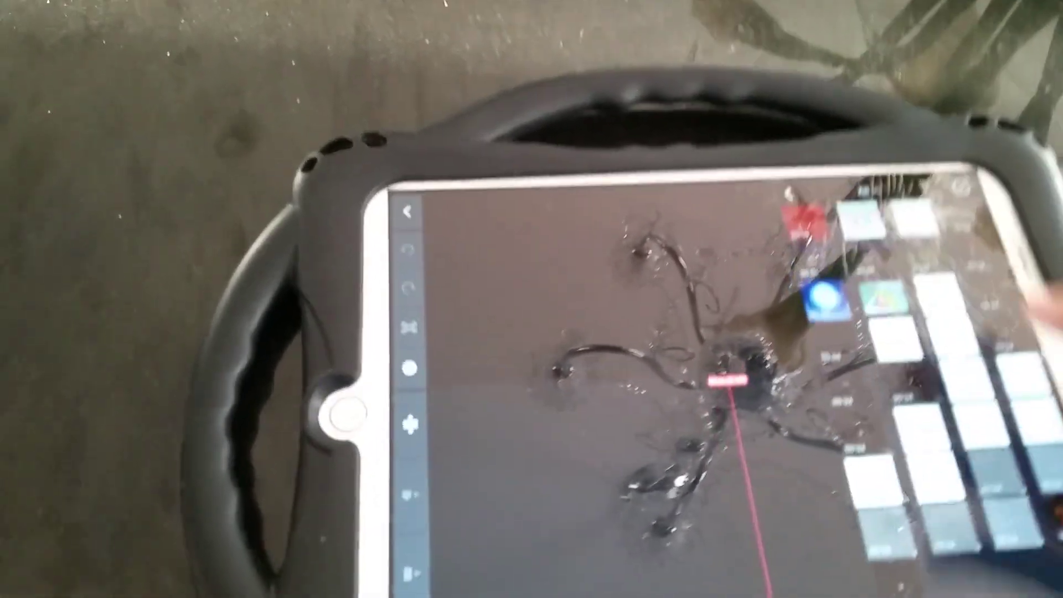
pyautogui.click(955, 341)
pyautogui.click(942, 142)
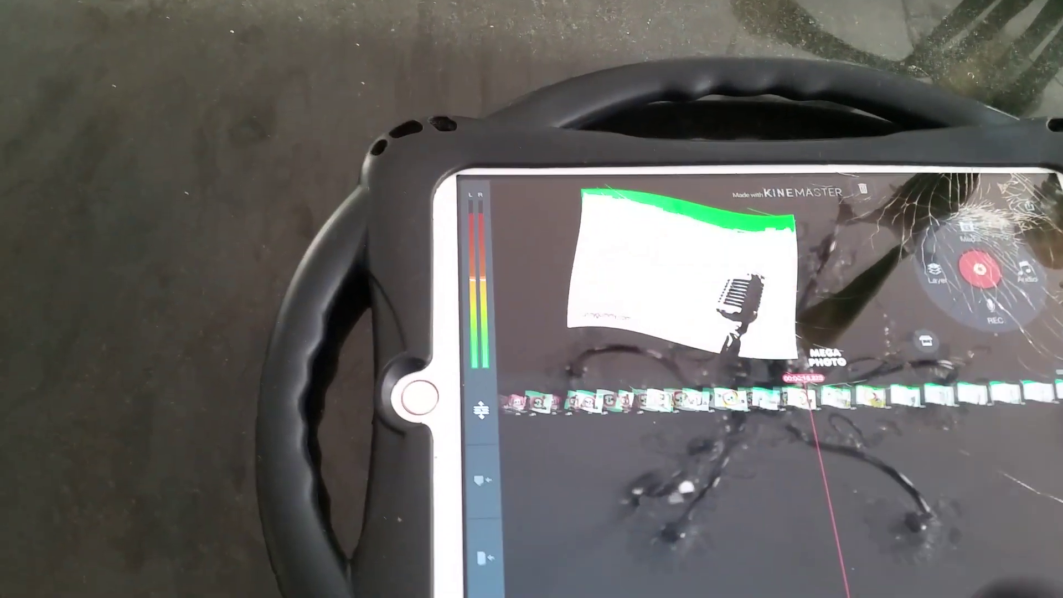
# Open Layer > Video and browse the All album's video thumbnails
pyautogui.click(972, 290)
pyautogui.click(996, 291)
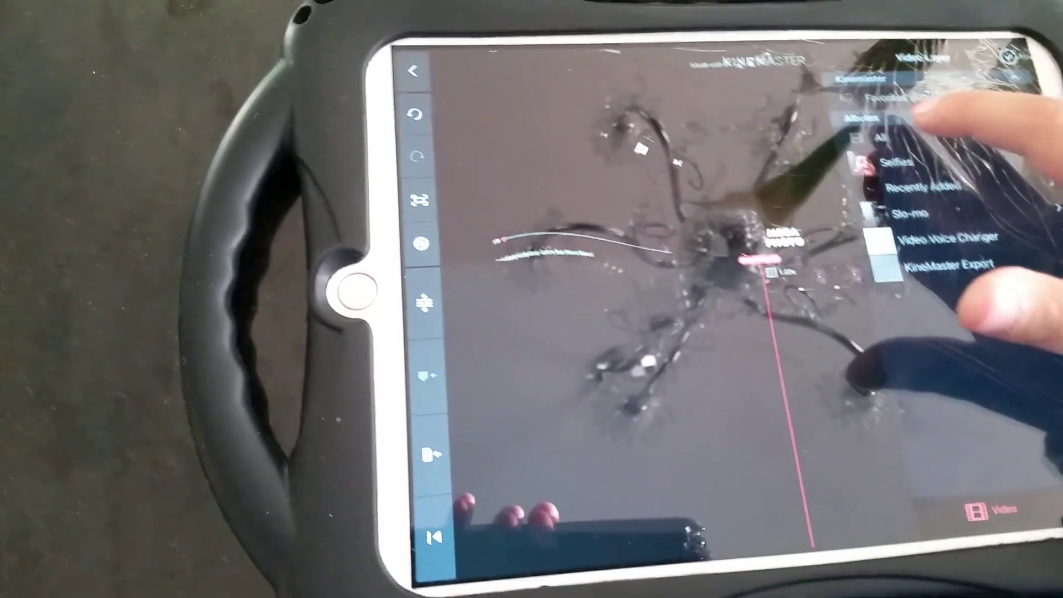
pyautogui.click(955, 166)
pyautogui.scroll(-5, 988, 282)
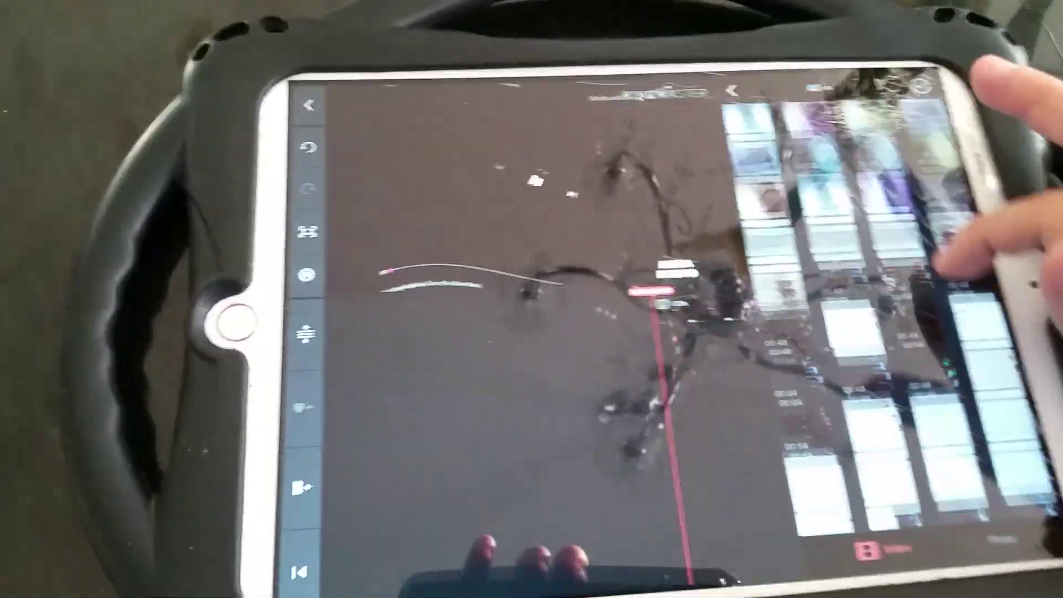
pyautogui.scroll(-5, 955, 274)
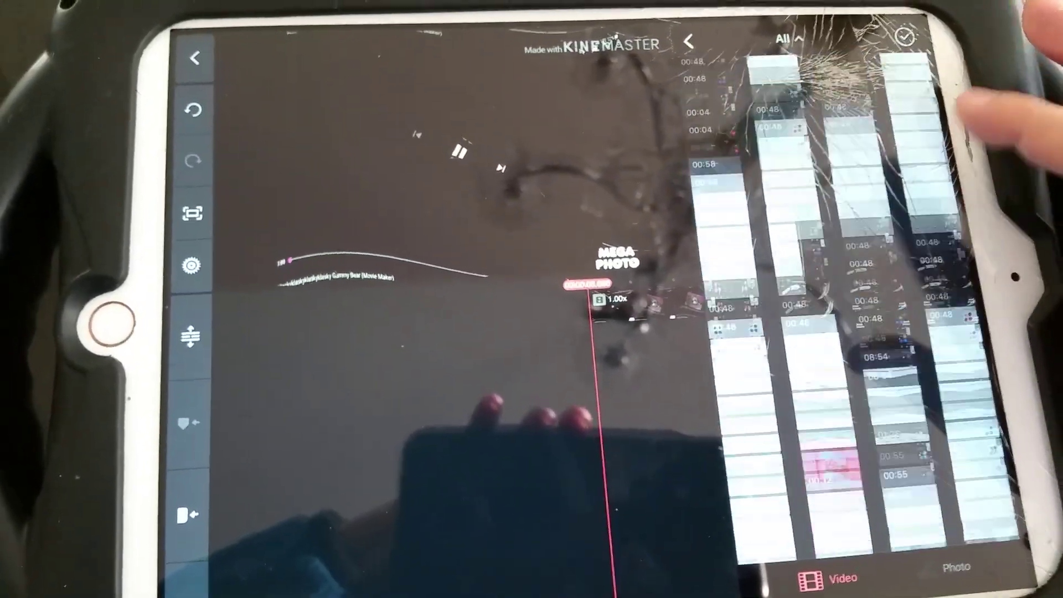
pyautogui.scroll(-5, 955, 274)
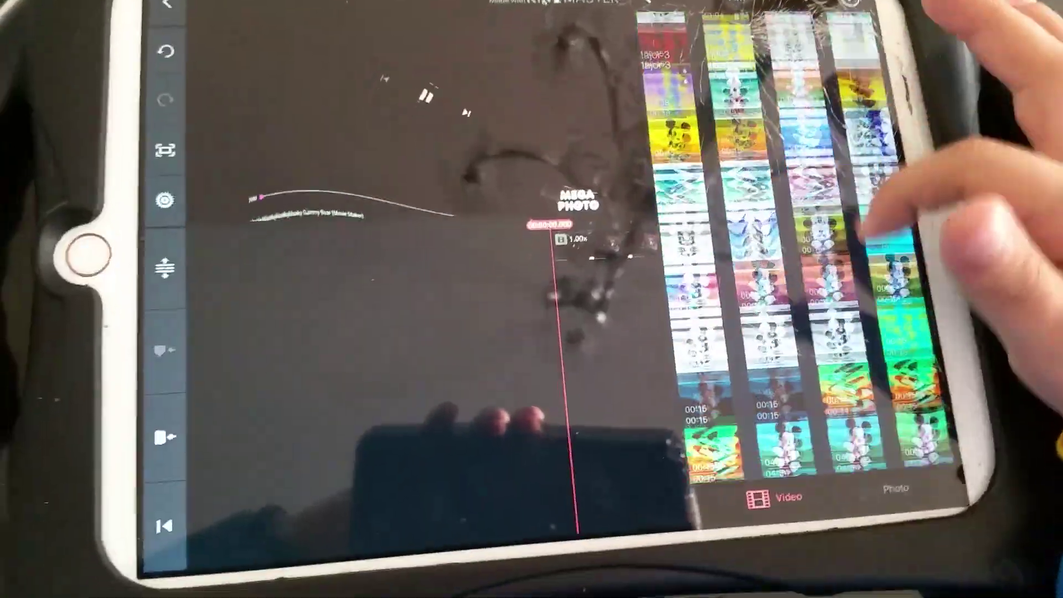
pyautogui.scroll(3, 788, 332)
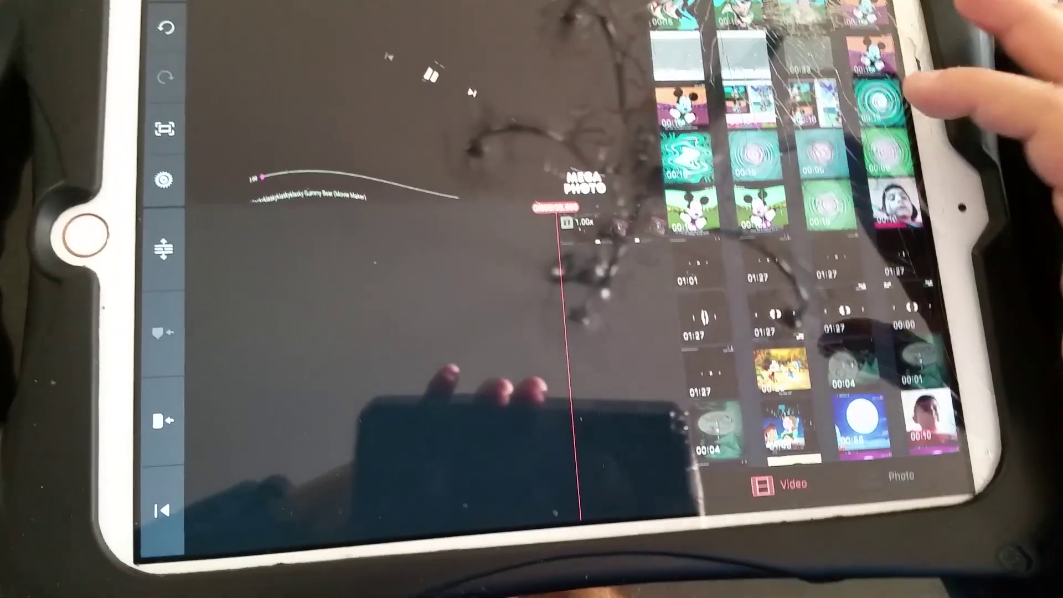
pyautogui.scroll(-5, 789, 333)
pyautogui.scroll(-5, 865, 125)
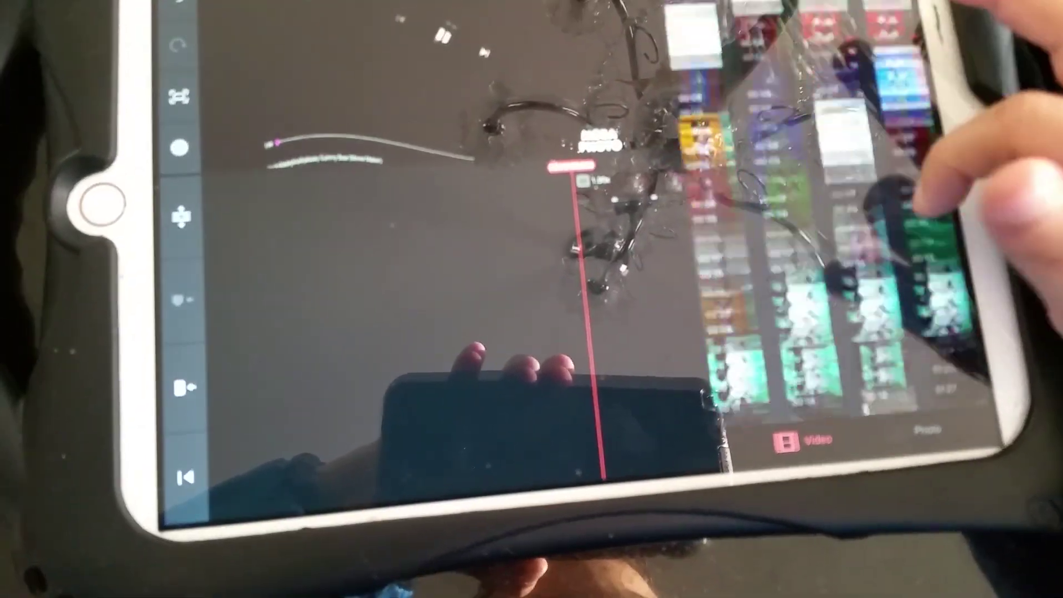
pyautogui.scroll(-5, 830, 249)
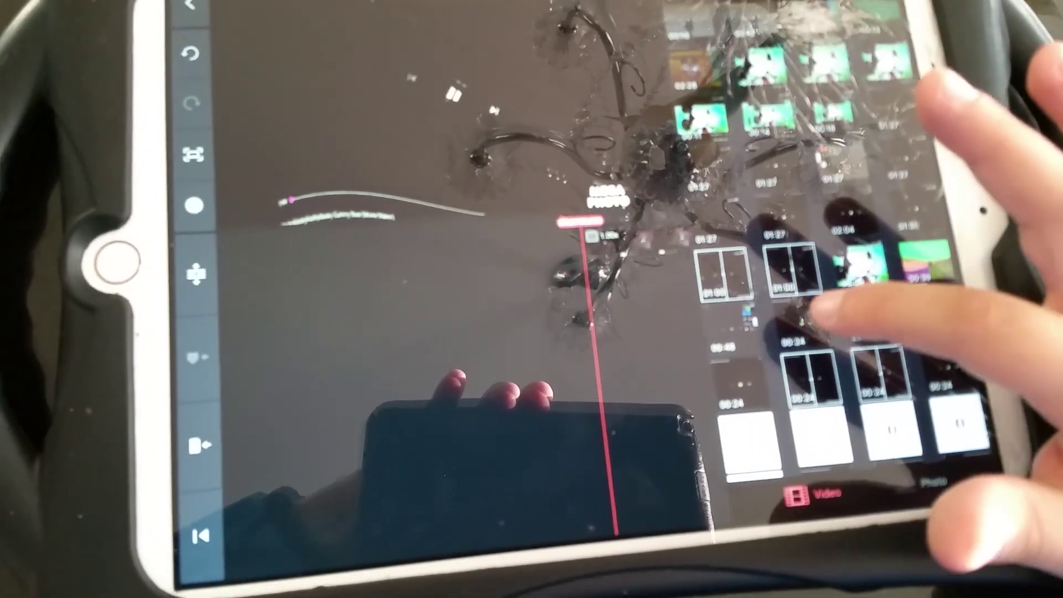
# Add the recorded MegaPhoto clip as a layer and open its Alpha (Opacity) setting
pyautogui.click(839, 299)
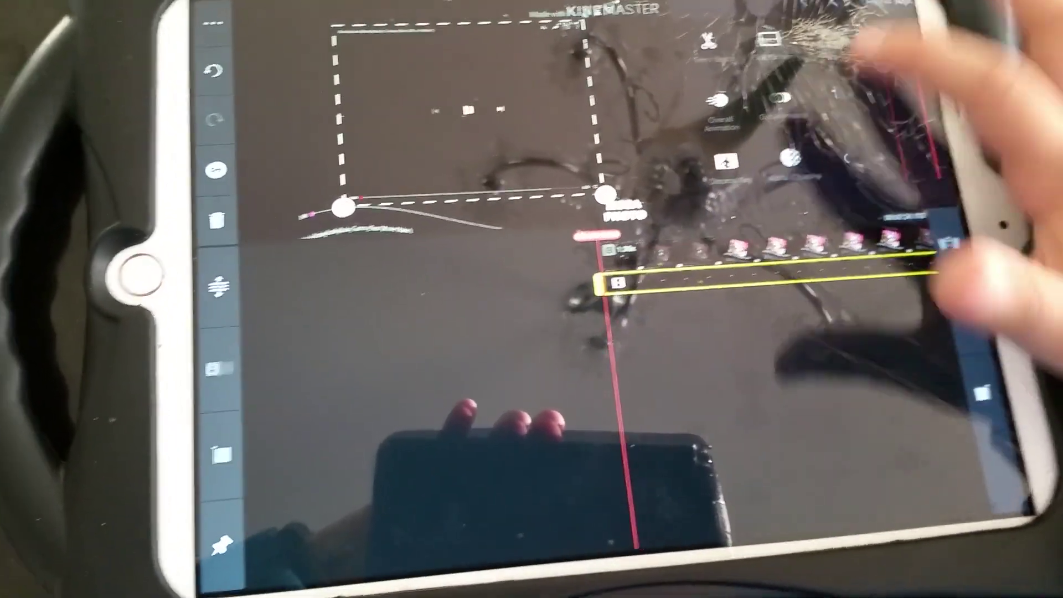
pyautogui.click(920, 38)
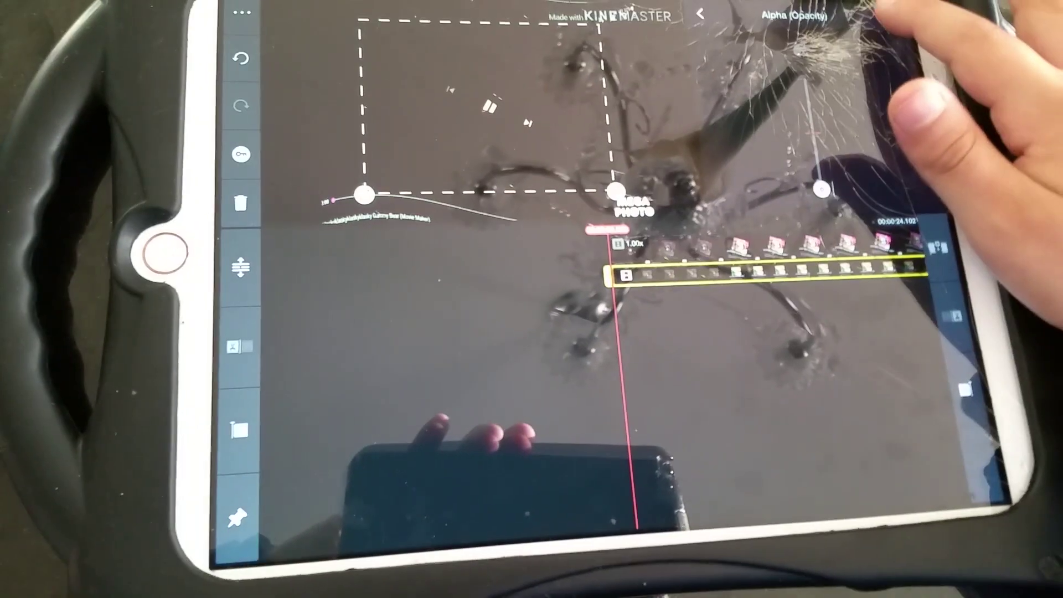